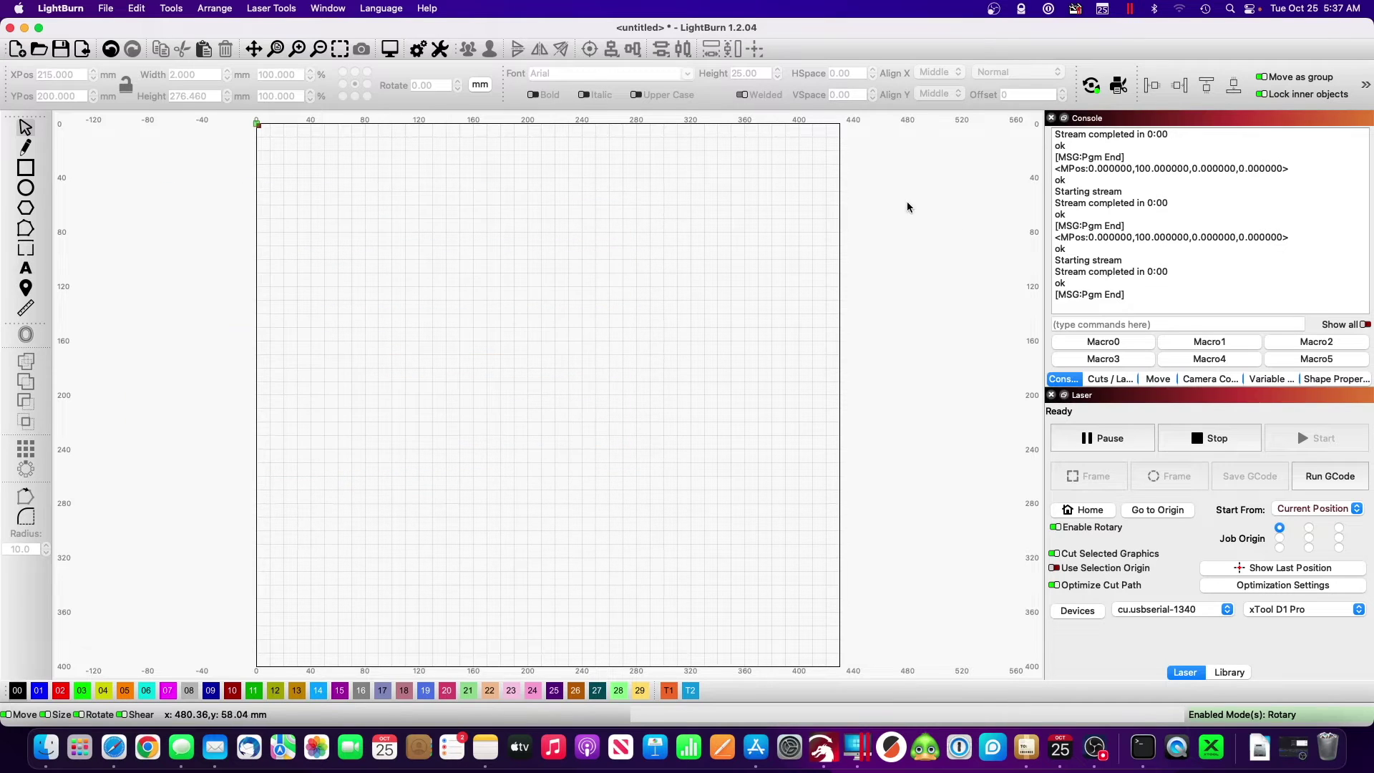
Set Rotary Setup to a Z-axis chuck with 88 mm object diameter and confirm
{"action": "left_click", "coordinate": [260, 12]}
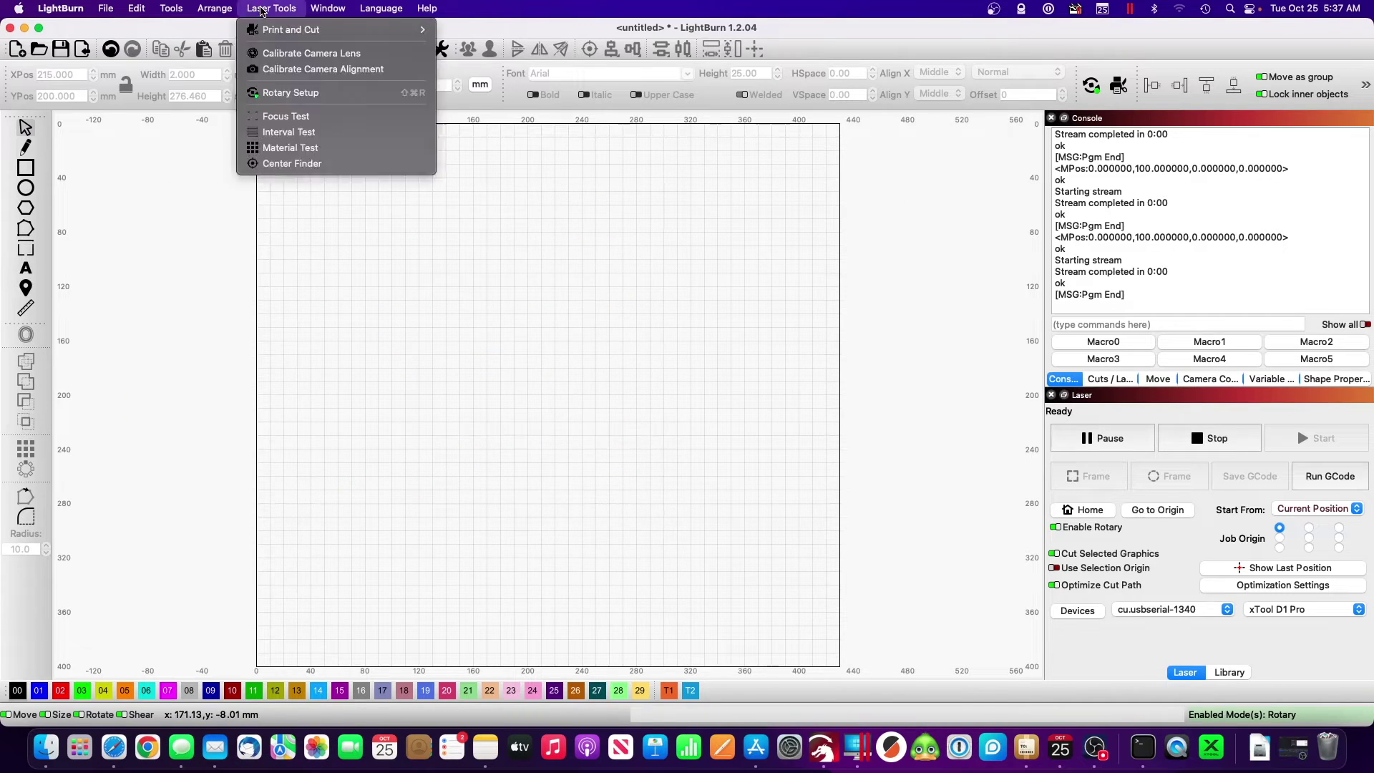
{"action": "left_click", "coordinate": [342, 94]}
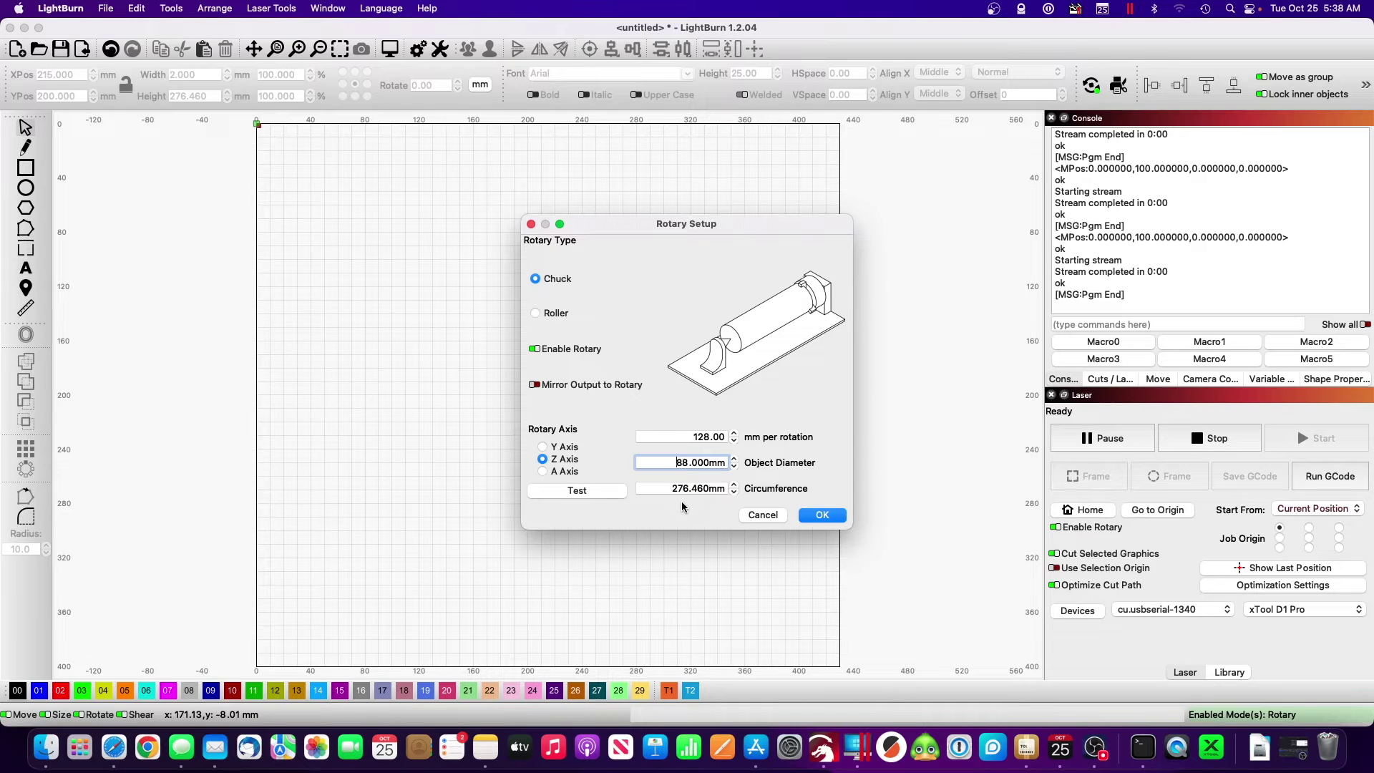
{"action": "left_click", "coordinate": [822, 516]}
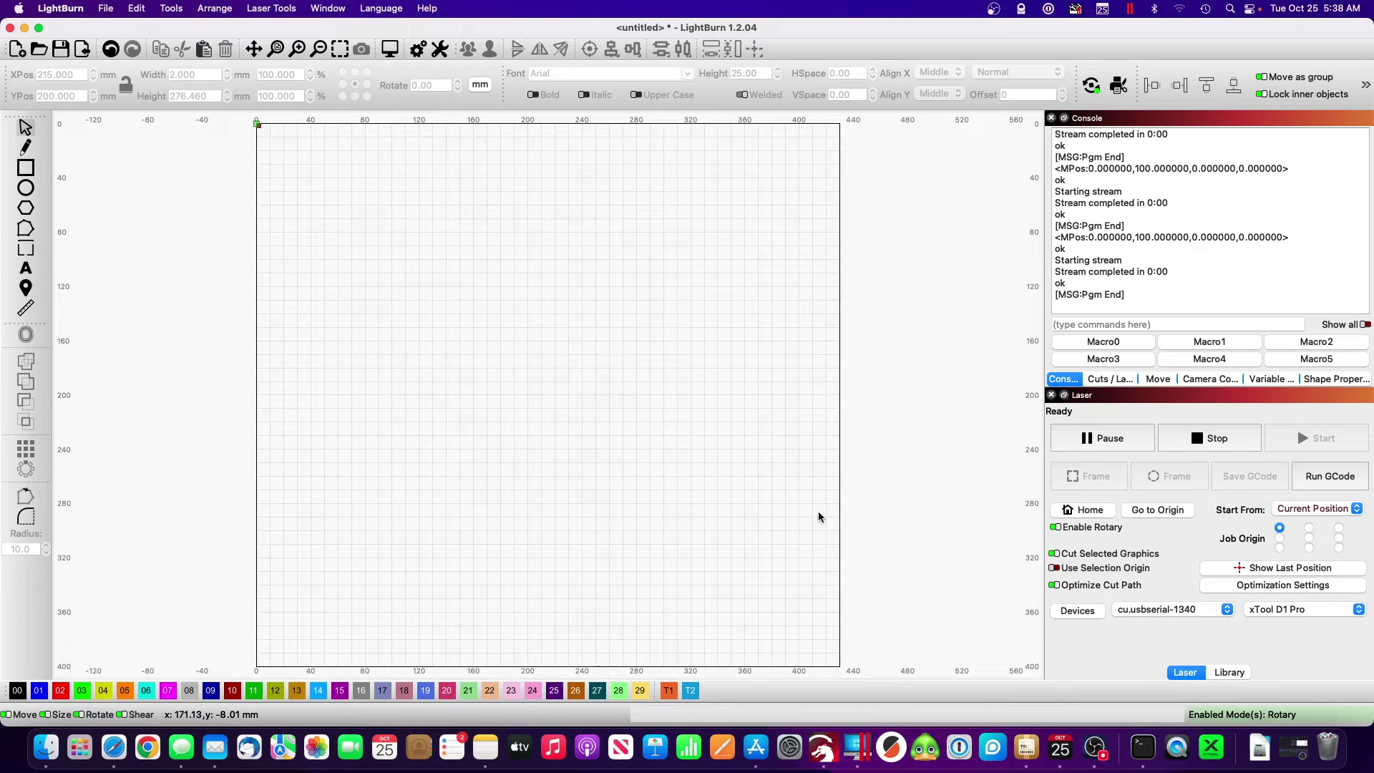
Paste the 2 mm × 276.46 mm rectangle onto the canvas at X 215, Y 200
{"action": "key", "text": "super+v"}
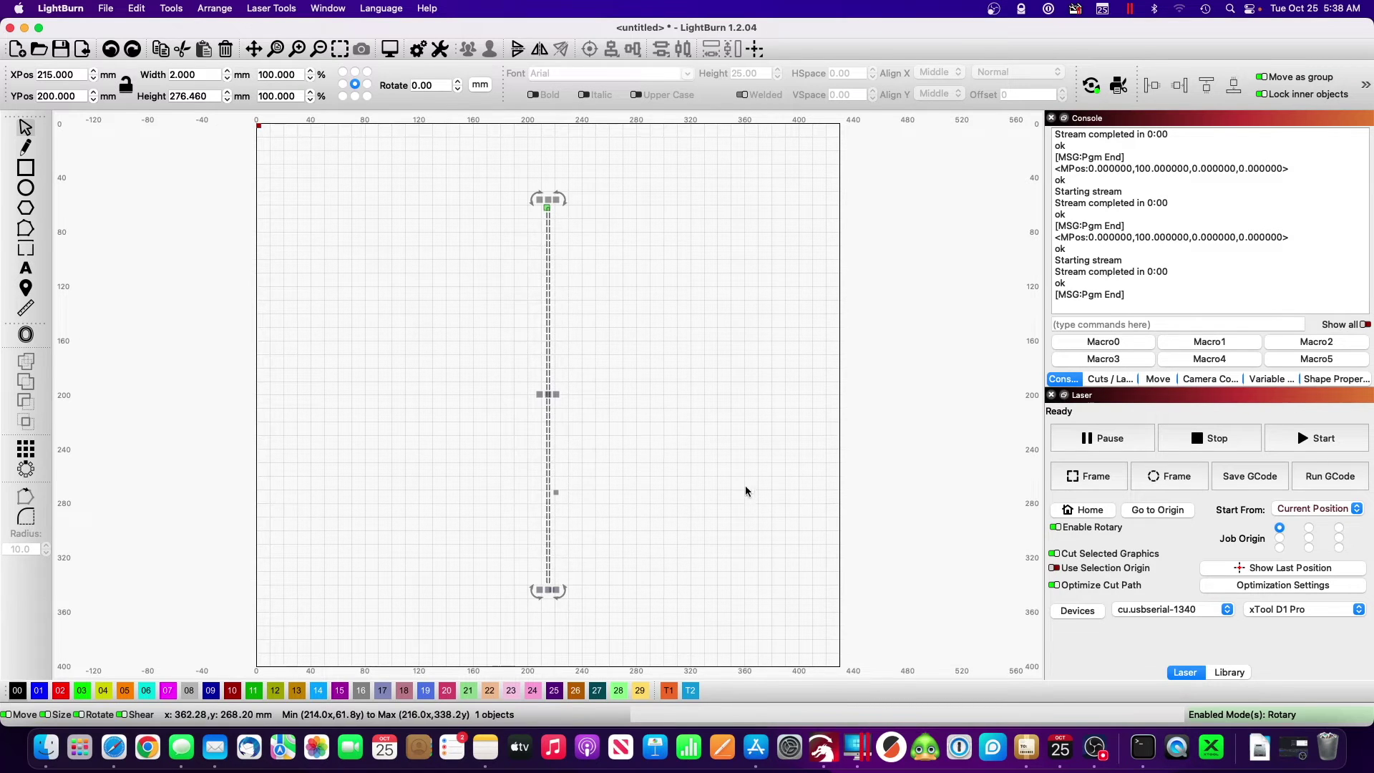